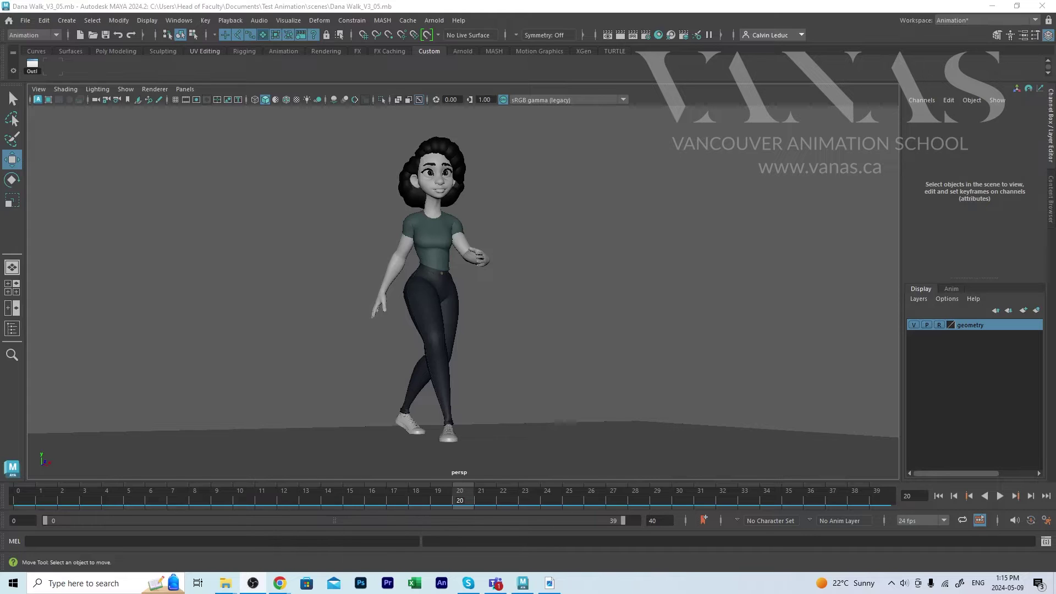
Step: Open the Playblast options for the walk animation
{"action": "left_click", "coordinate": [182, 20]}
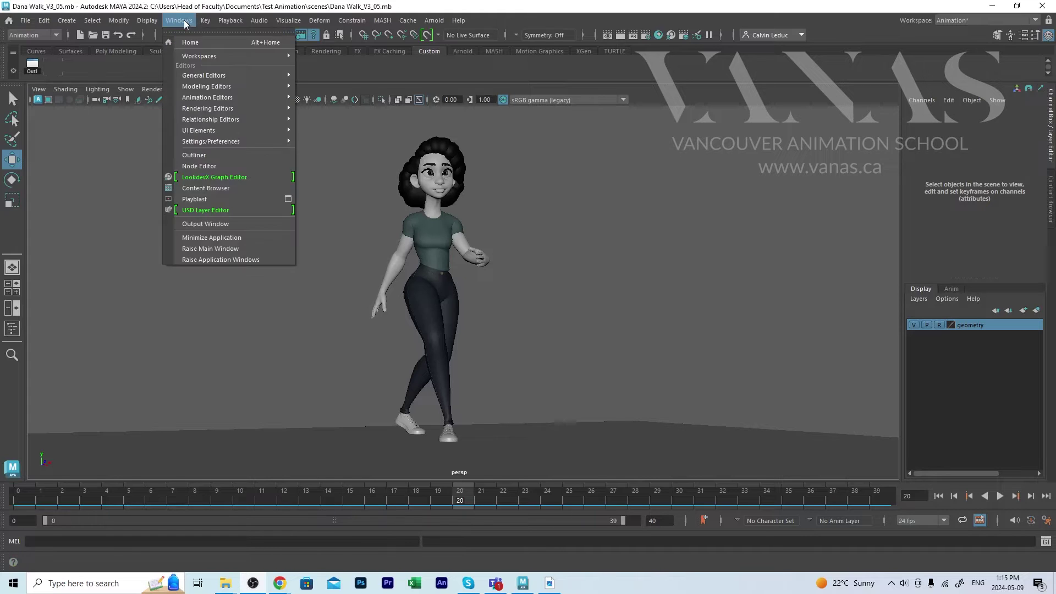
{"action": "left_click", "coordinate": [112, 269]}
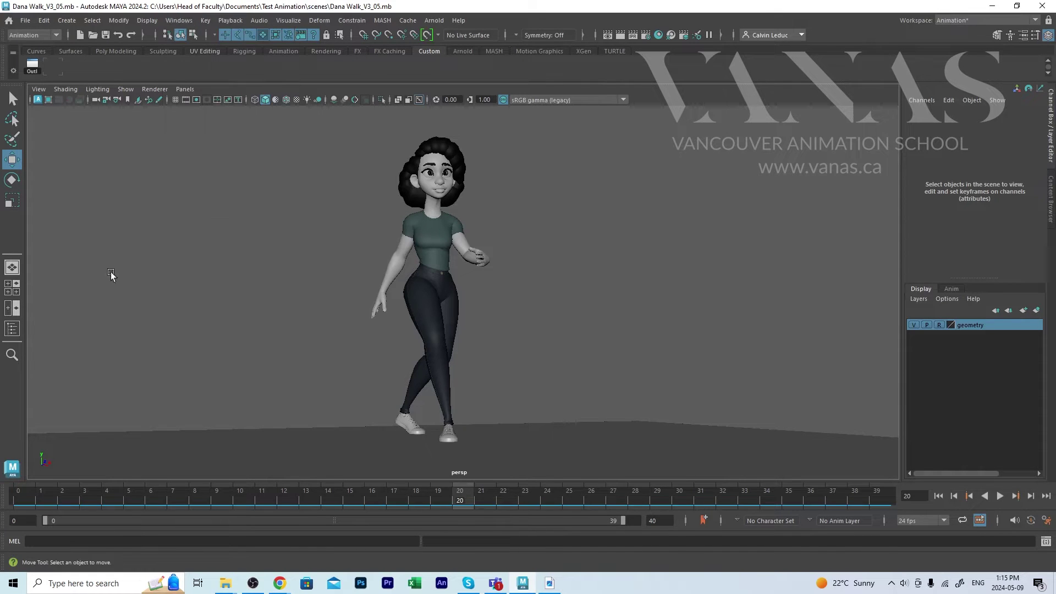
{"action": "right_click", "coordinate": [264, 496]}
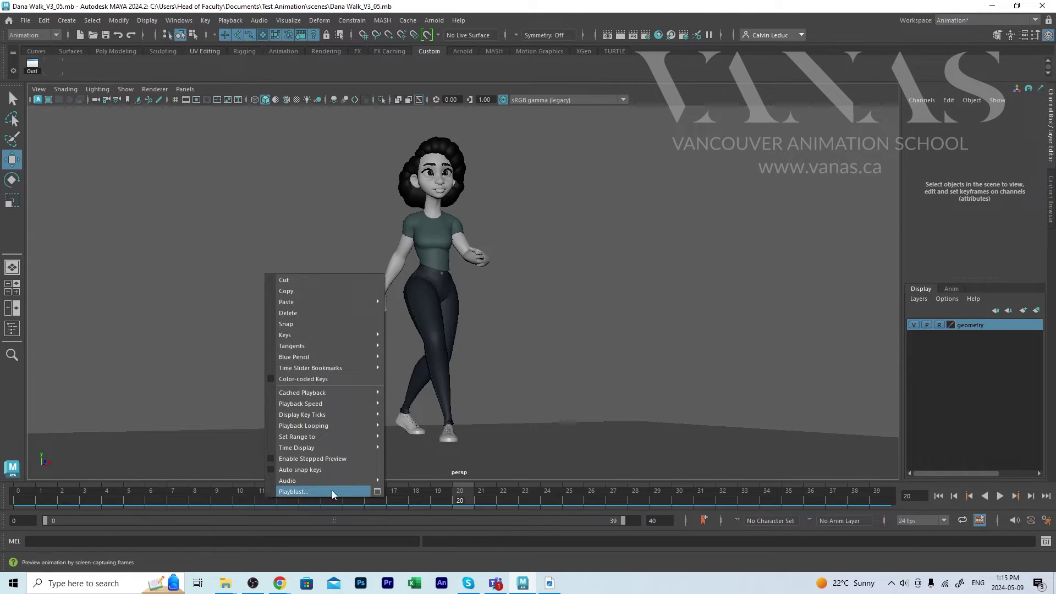
{"action": "left_click", "coordinate": [378, 492]}
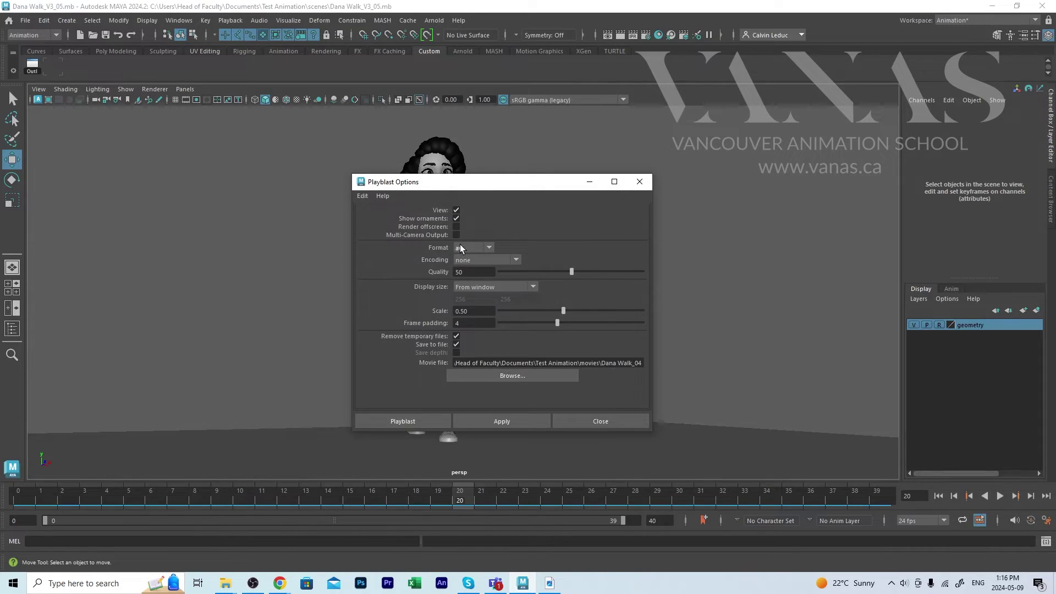
Step: Set the playblast format to qt with H.264 encoding and a quality of 100
{"action": "left_click", "coordinate": [489, 248]}
{"action": "left_click", "coordinate": [471, 261]}
{"action": "left_click", "coordinate": [530, 259]}
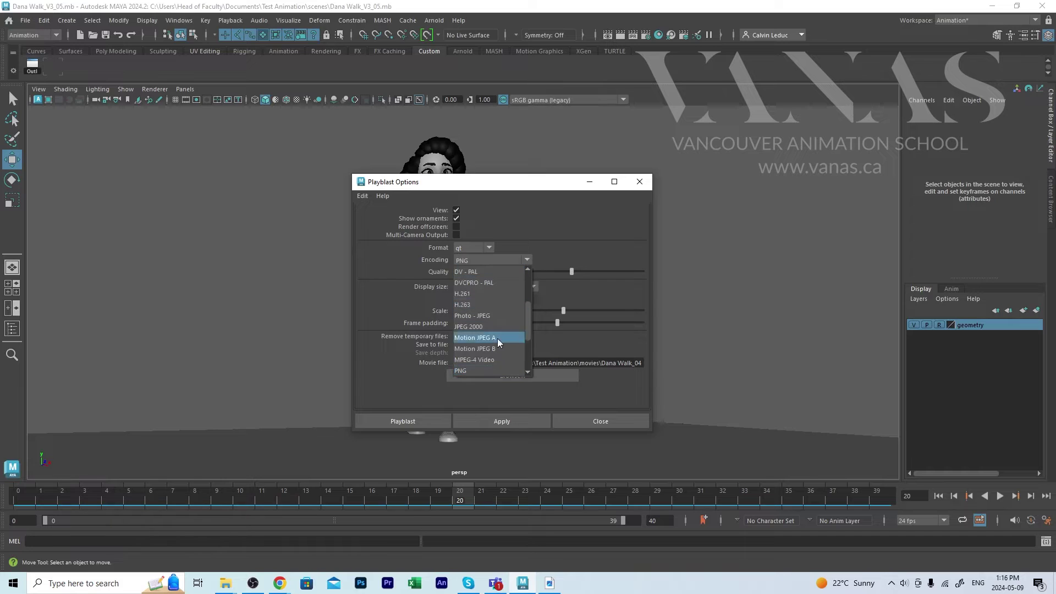
{"action": "scroll", "coordinate": [494, 348], "scroll_direction": "up", "scroll_amount": 2}
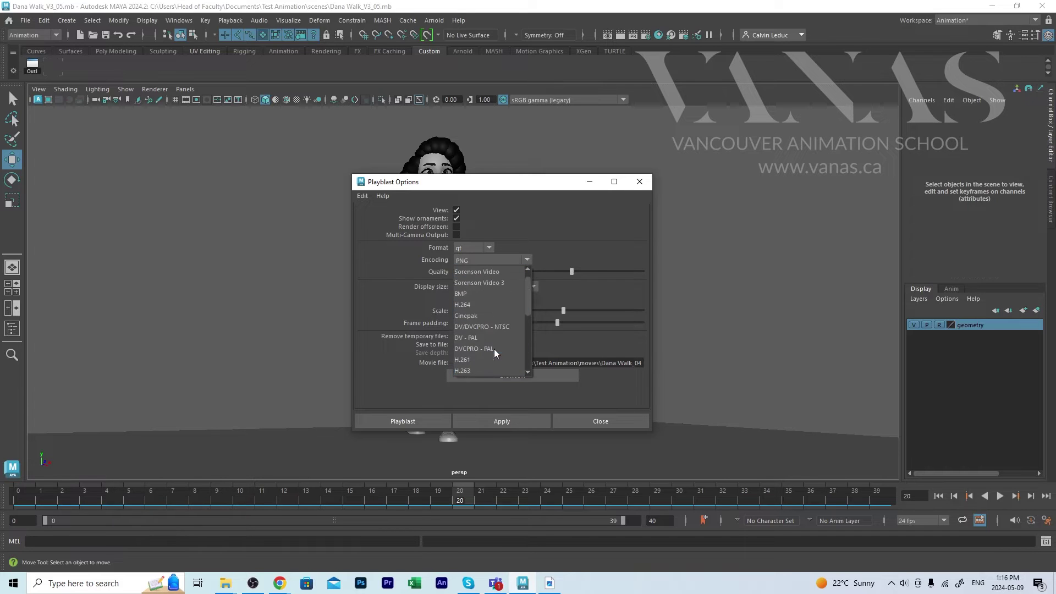
{"action": "left_click", "coordinate": [476, 305]}
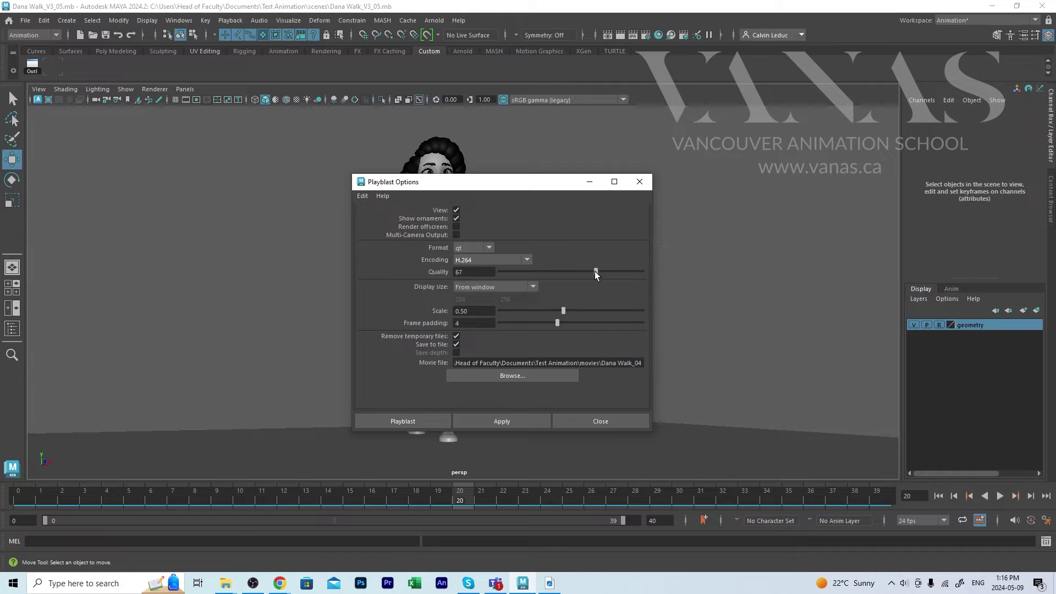
{"action": "left_click_drag", "start_coordinate": [595, 272], "coordinate": [677, 276]}
Step: Set the playblast to a custom display size of 720 by 405, scale 1.00 and frame padding 3
{"action": "left_click", "coordinate": [532, 287]}
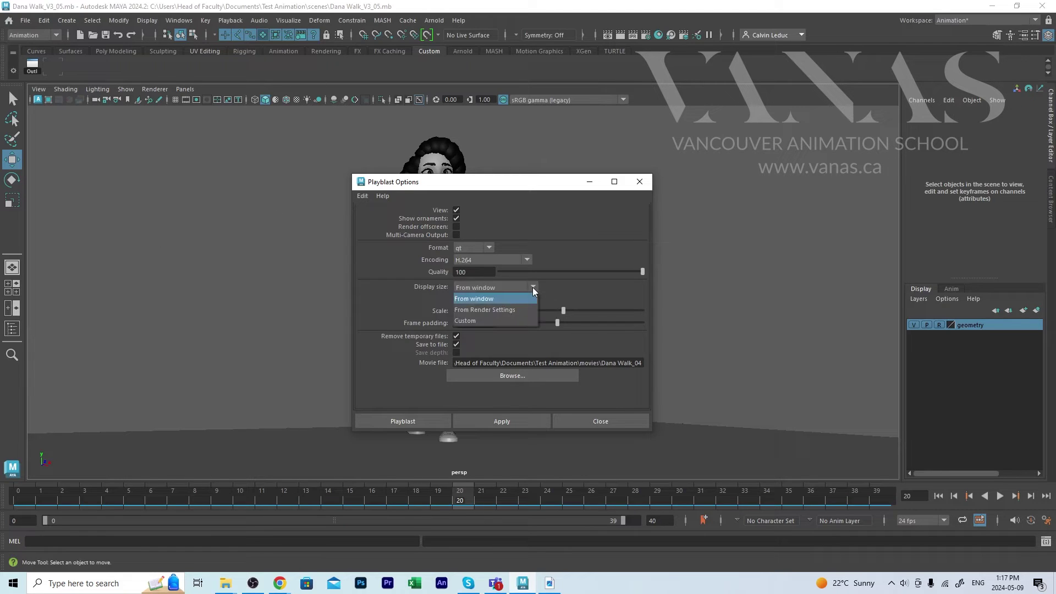
{"action": "left_click", "coordinate": [487, 320]}
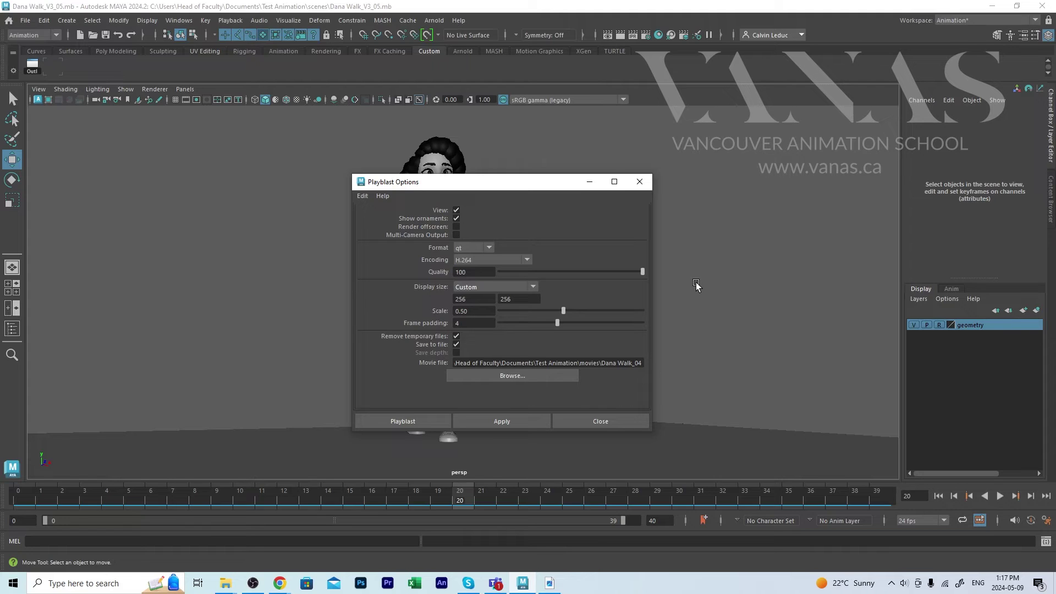
{"action": "double_click", "coordinate": [477, 300]}
{"action": "type", "text": "720"}
{"action": "double_click", "coordinate": [523, 299]}
{"action": "type", "text": "405"}
{"action": "left_click_drag", "start_coordinate": [562, 311], "coordinate": [704, 320]}
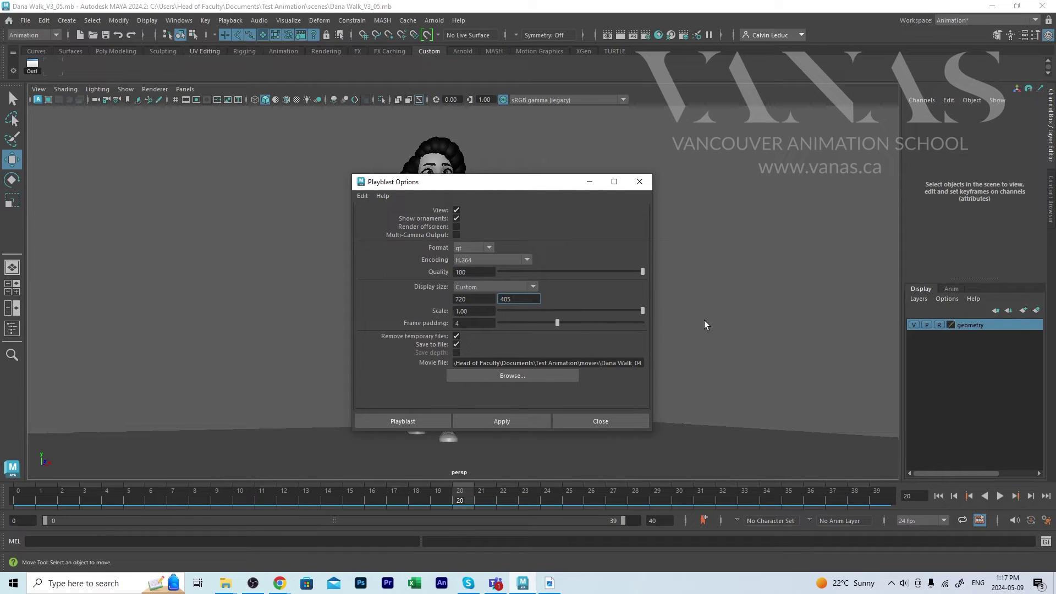
{"action": "double_click", "coordinate": [465, 326]}
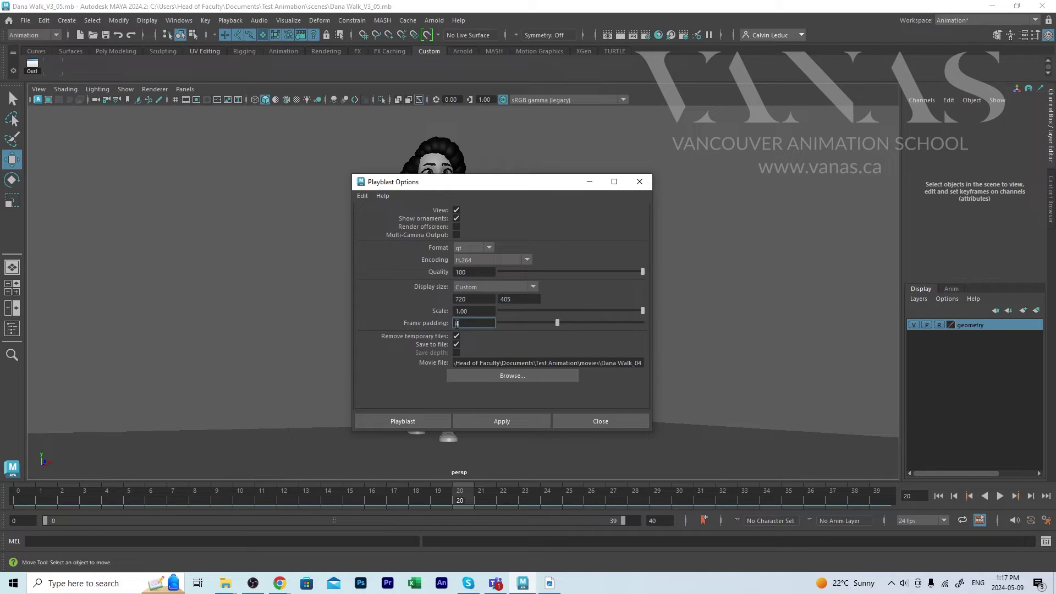
{"action": "type", "text": "3"}
Step: Keep saving to file enabled and name the movie file Dana Walk_05 in the project's movies folder
{"action": "left_click", "coordinate": [456, 344]}
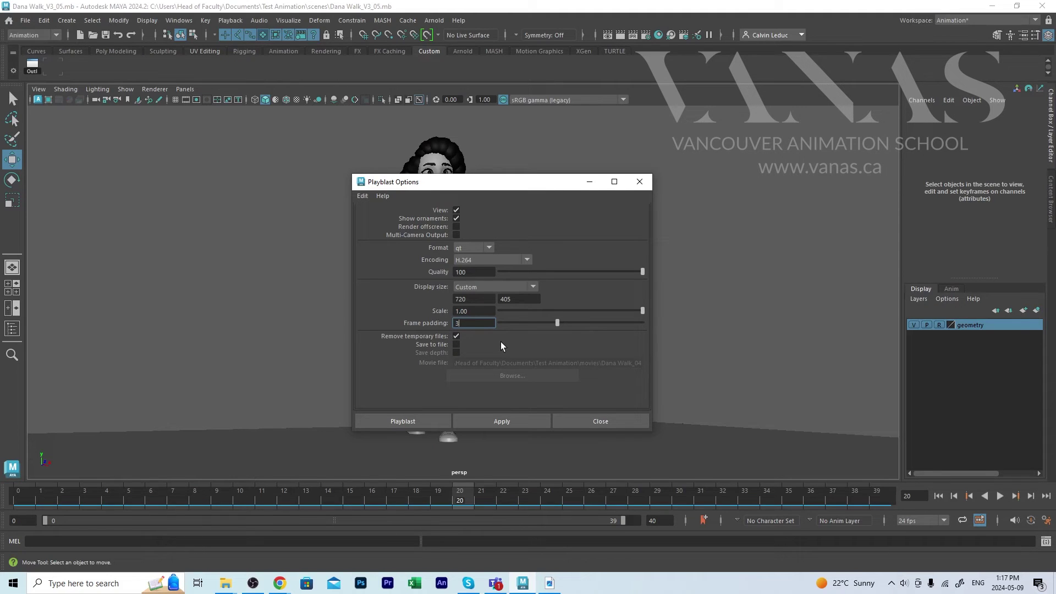
{"action": "left_click", "coordinate": [456, 345]}
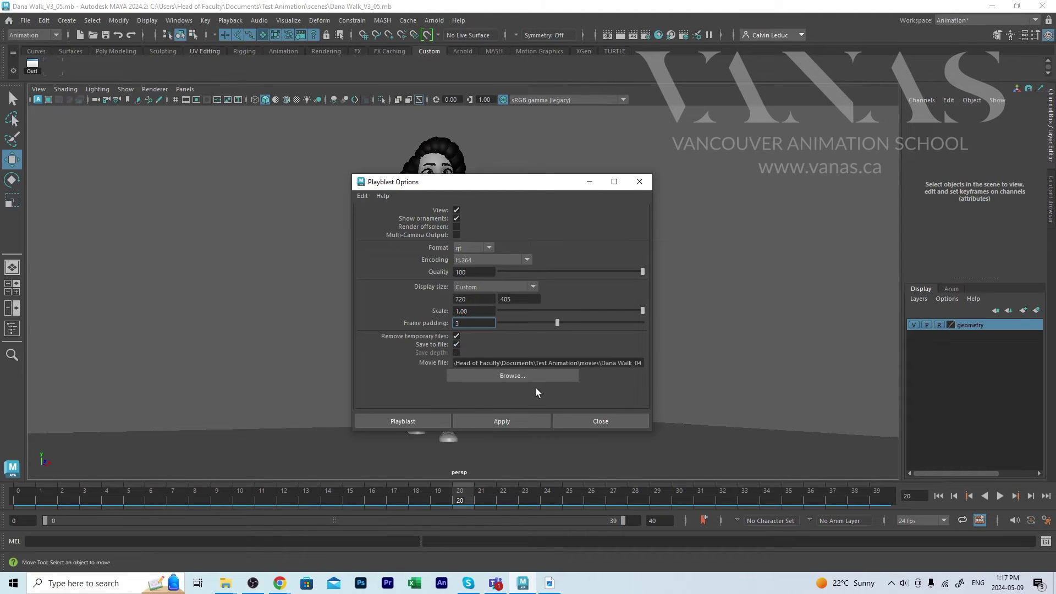
{"action": "left_click", "coordinate": [491, 377]}
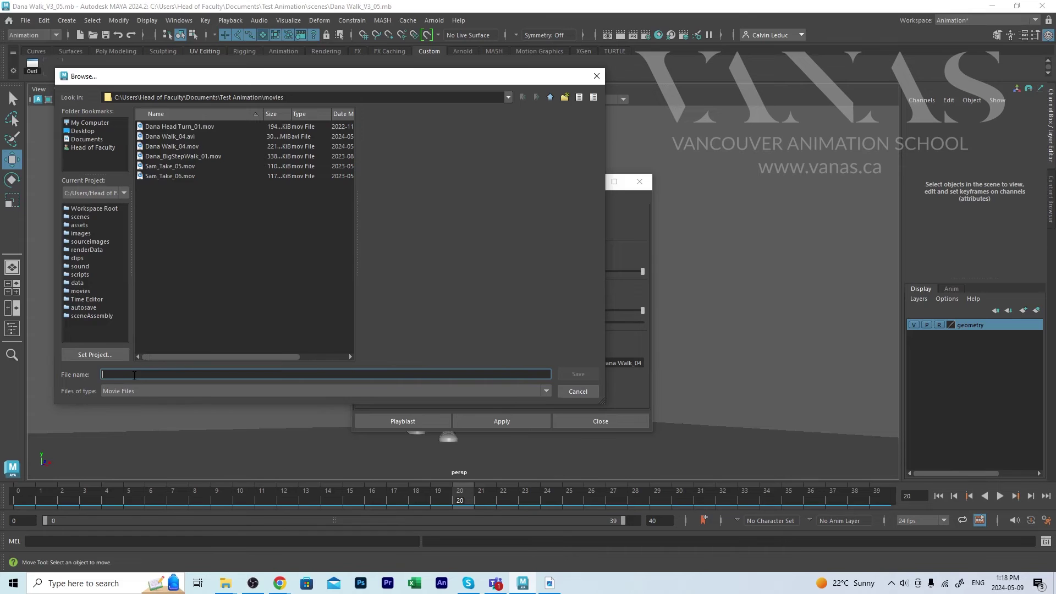
{"action": "type", "text": "D"}
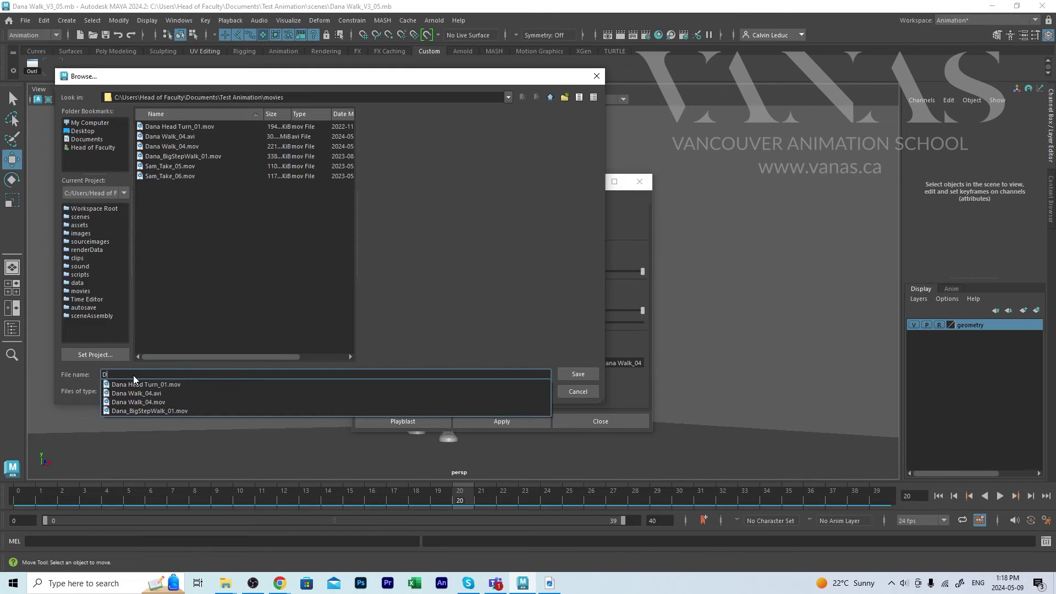
{"action": "type", "text": "ana Walk"}
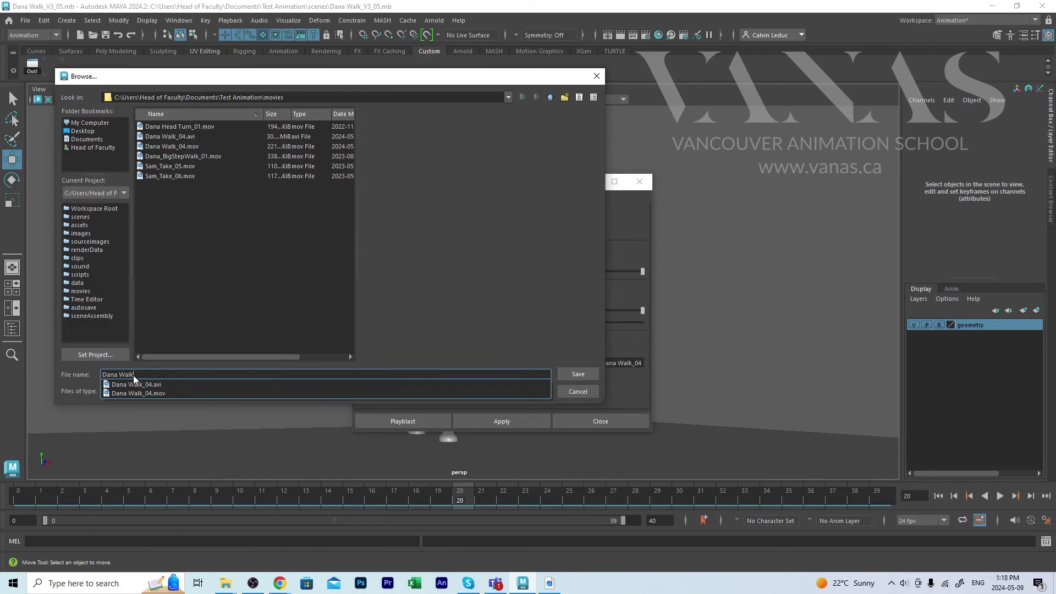
{"action": "type", "text": "_05"}
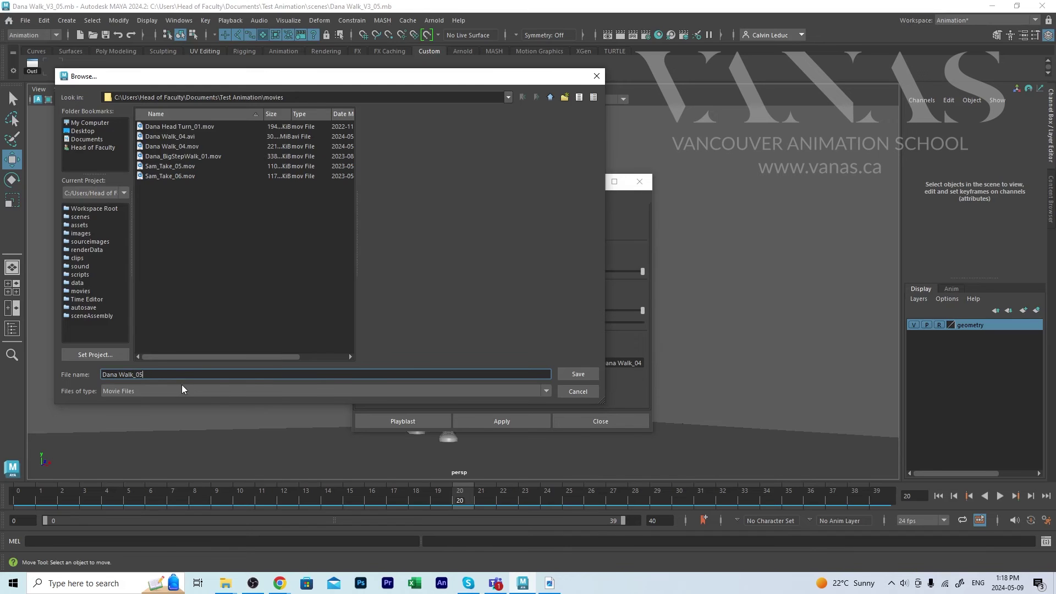
{"action": "left_click", "coordinate": [569, 374]}
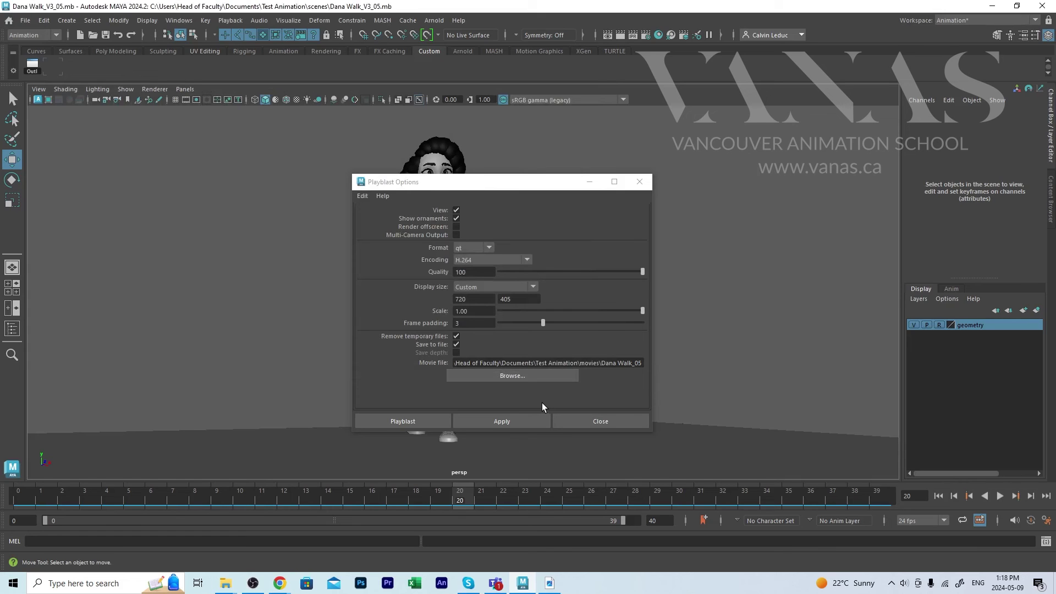
Step: Generate the playblast and play the resulting movie with looping turned on
{"action": "left_click", "coordinate": [425, 420]}
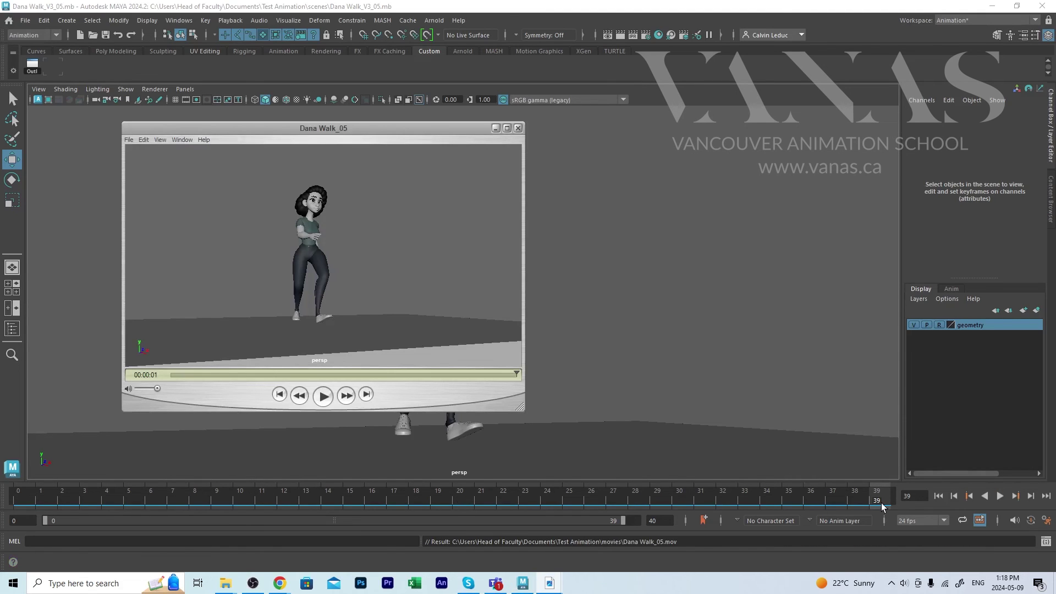
{"action": "left_click", "coordinate": [324, 395]}
{"action": "left_click", "coordinate": [157, 140]}
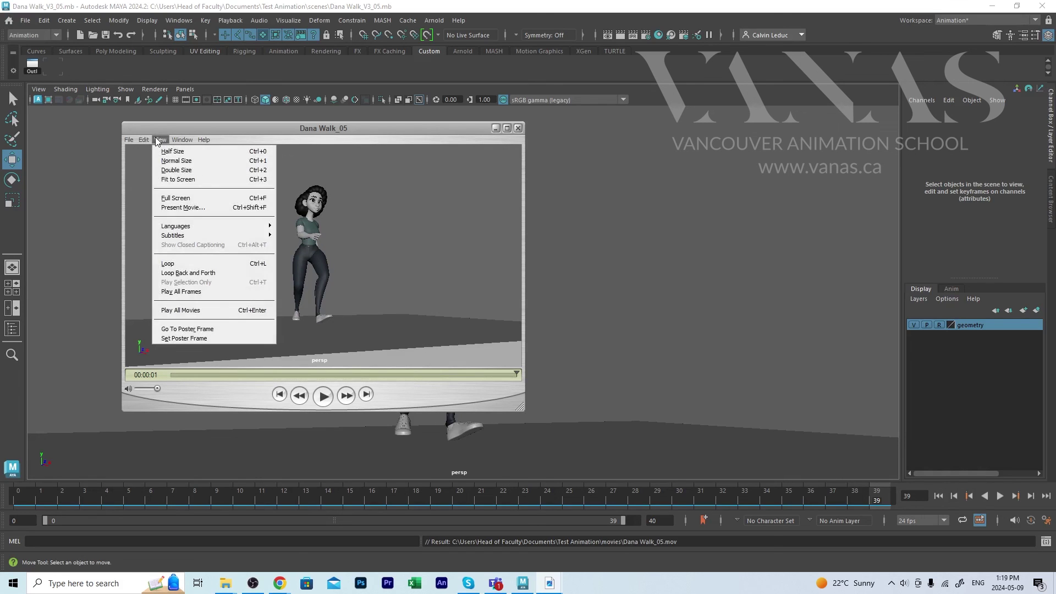
{"action": "left_click", "coordinate": [214, 264]}
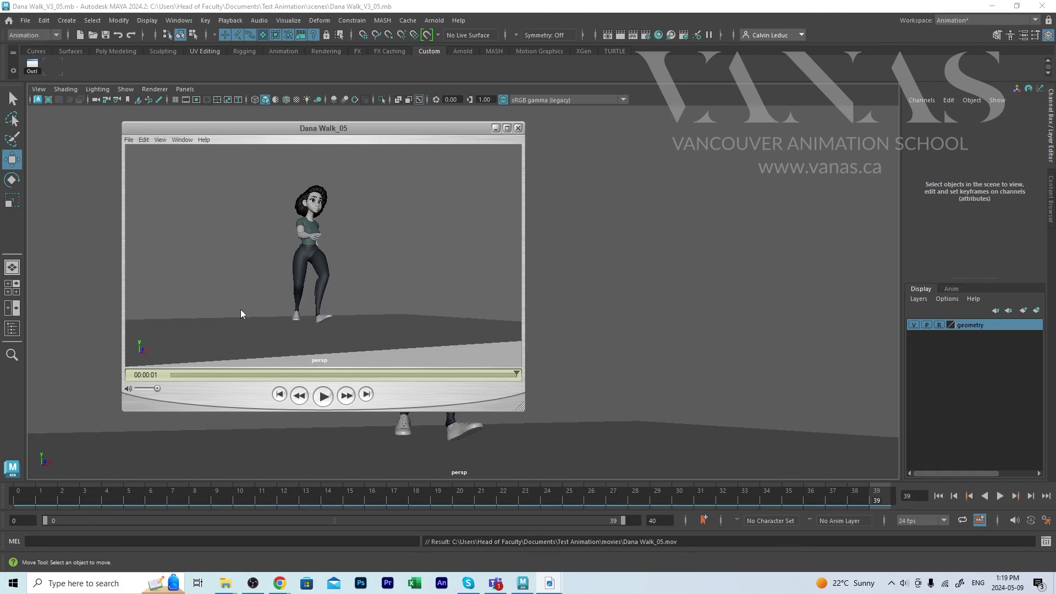
{"action": "left_click", "coordinate": [323, 402]}
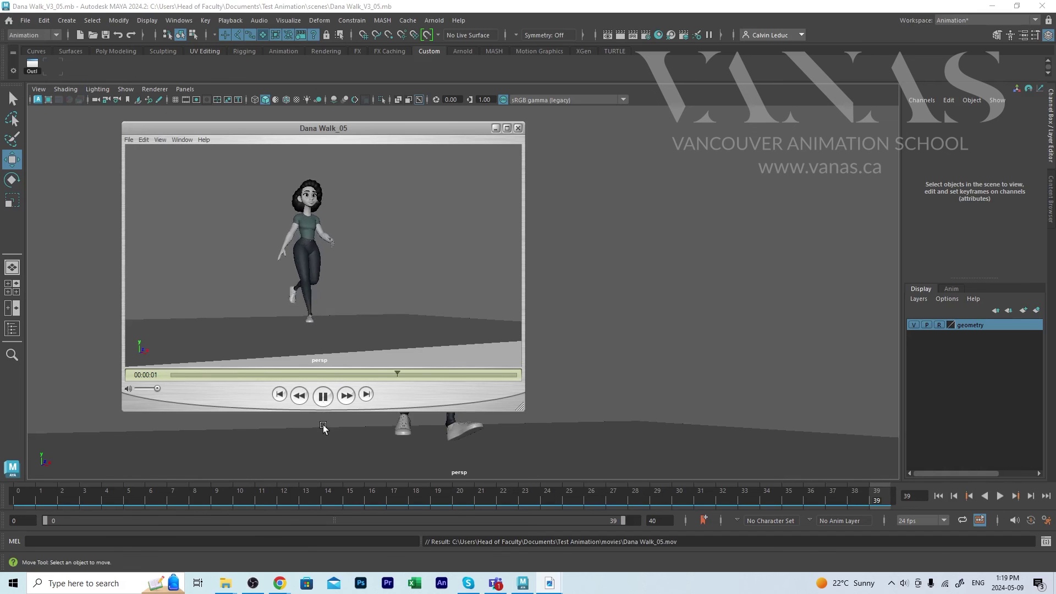